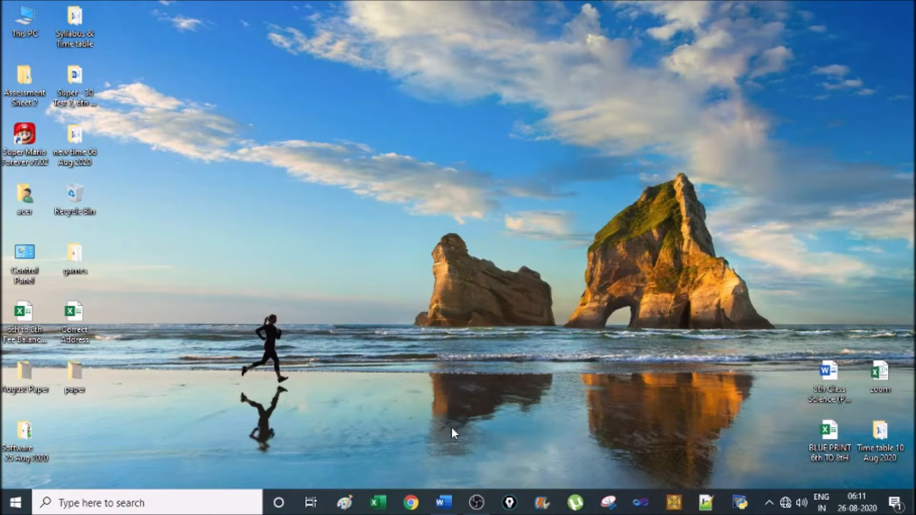
Switch to Word and bring up the document with the empty table.
click(444, 503)
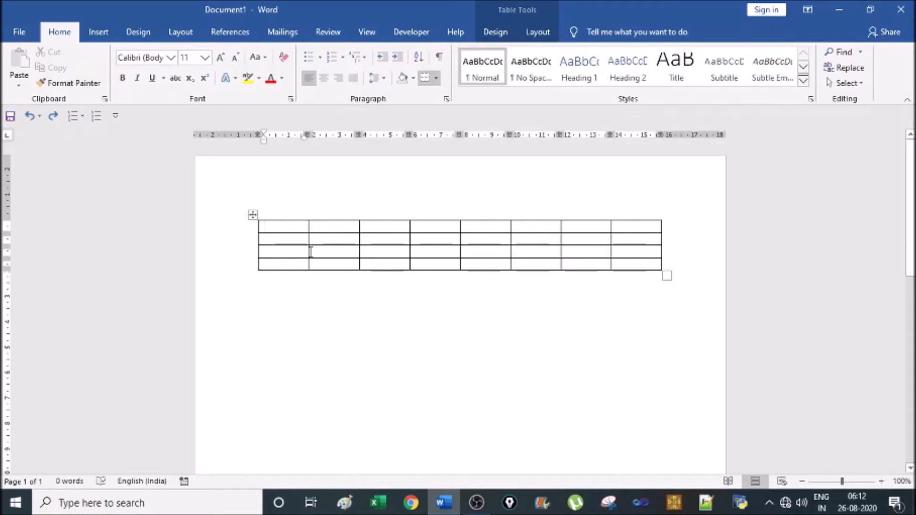
text(m)
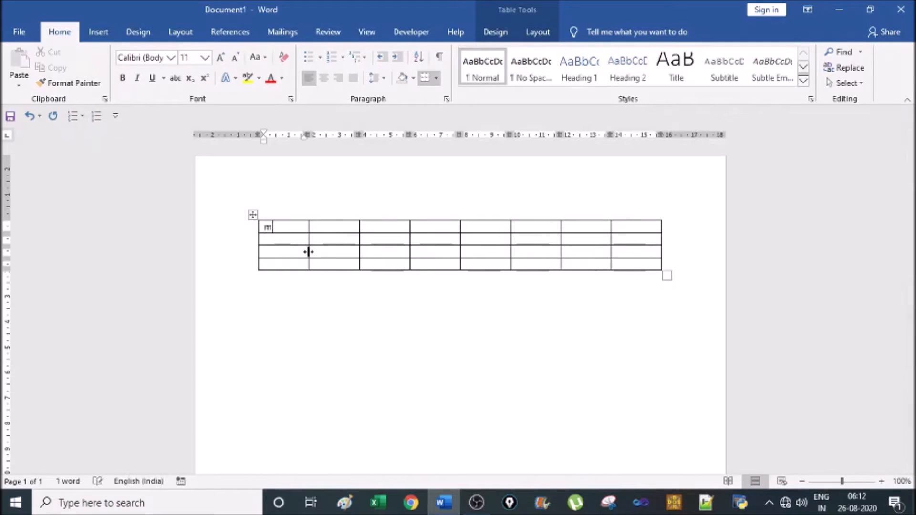
click(311, 241)
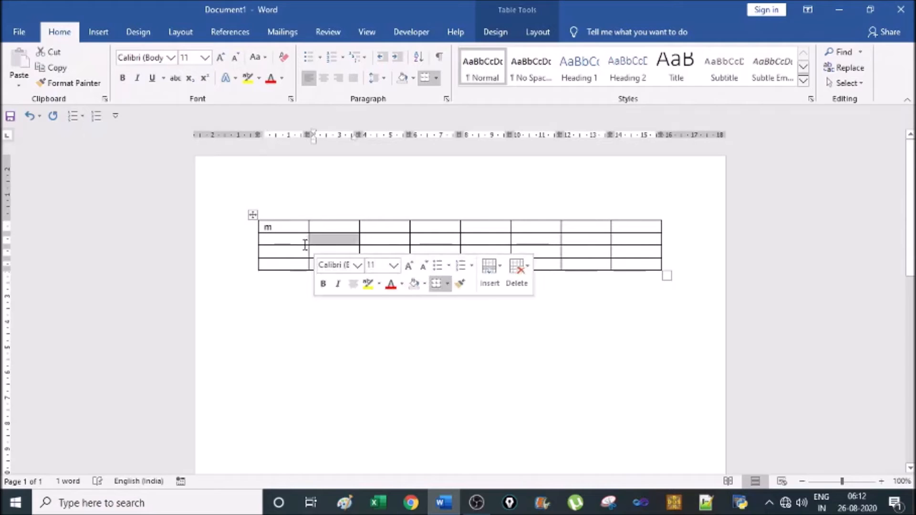
click(290, 251)
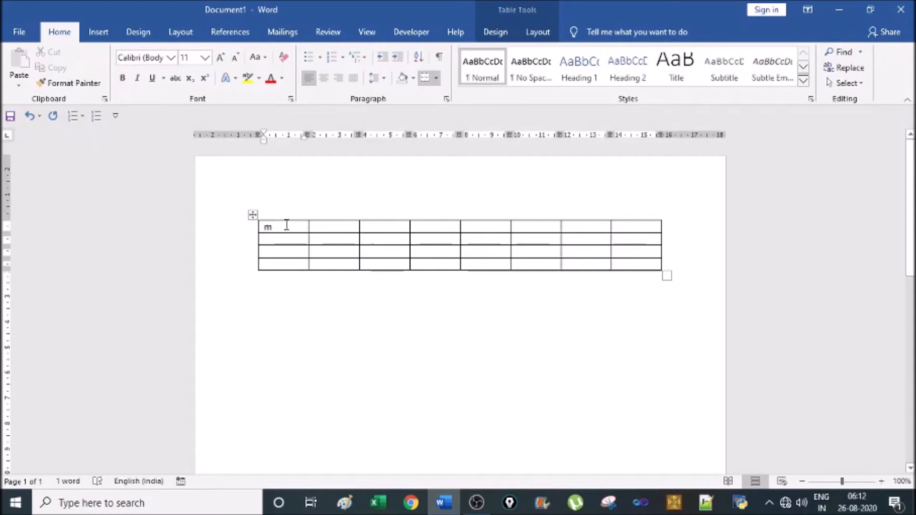
key(BackSpace)
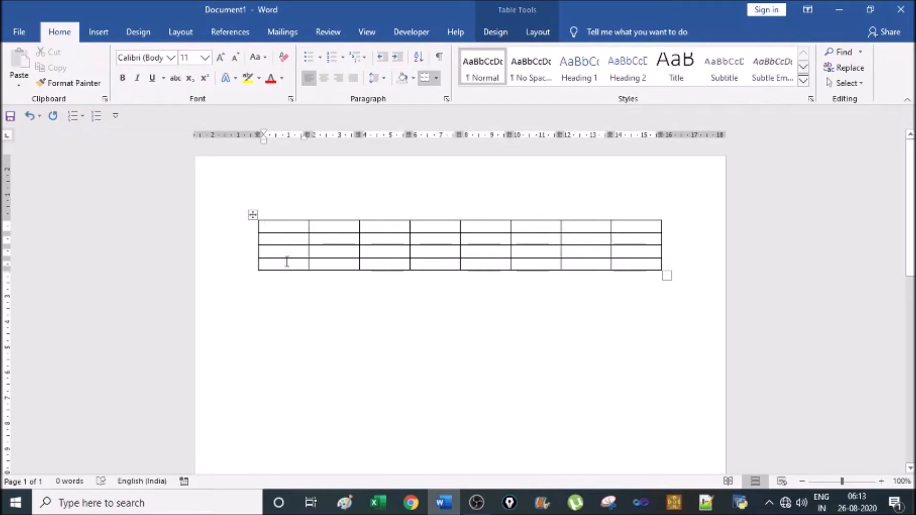
Split the table's first cell into 3 columns and 3 rows.
click(535, 39)
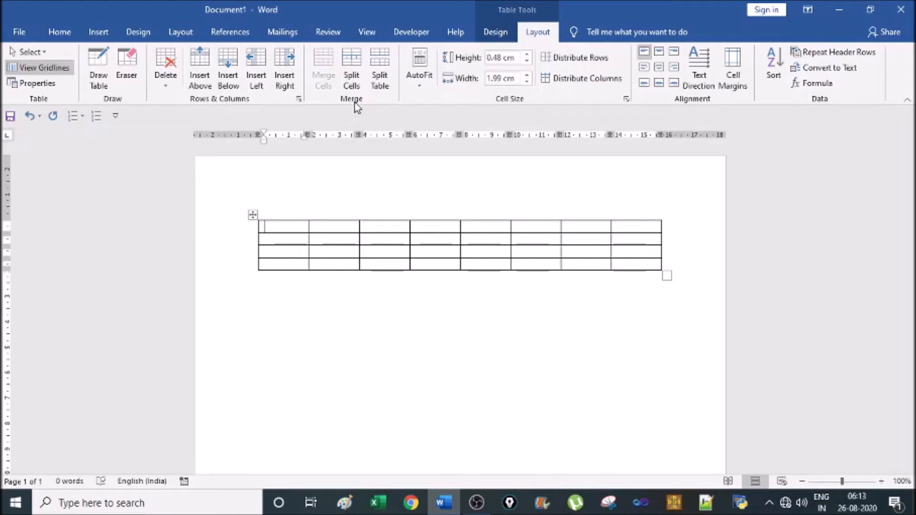
click(356, 72)
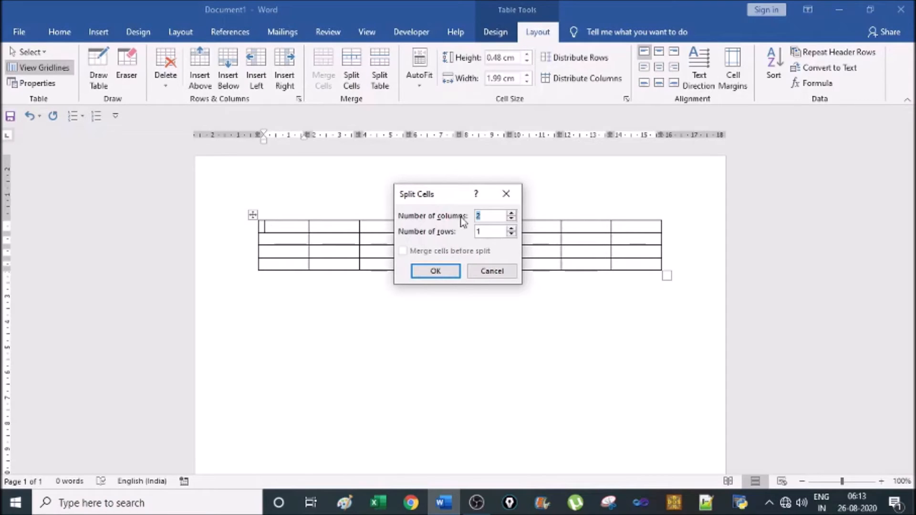
text(3)
click(489, 231)
key(BackSpace)
text(3)
click(444, 273)
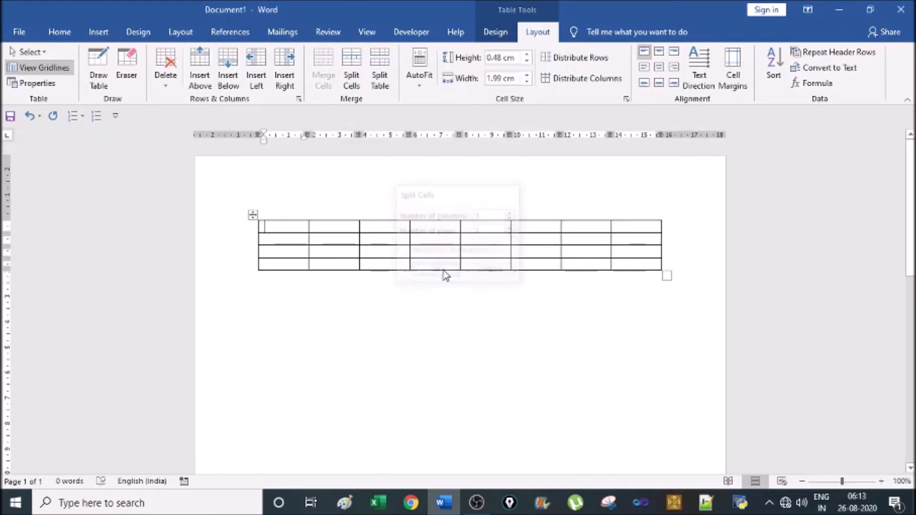
Merge all cells of the table's seventh column into a single cell.
click(359, 253)
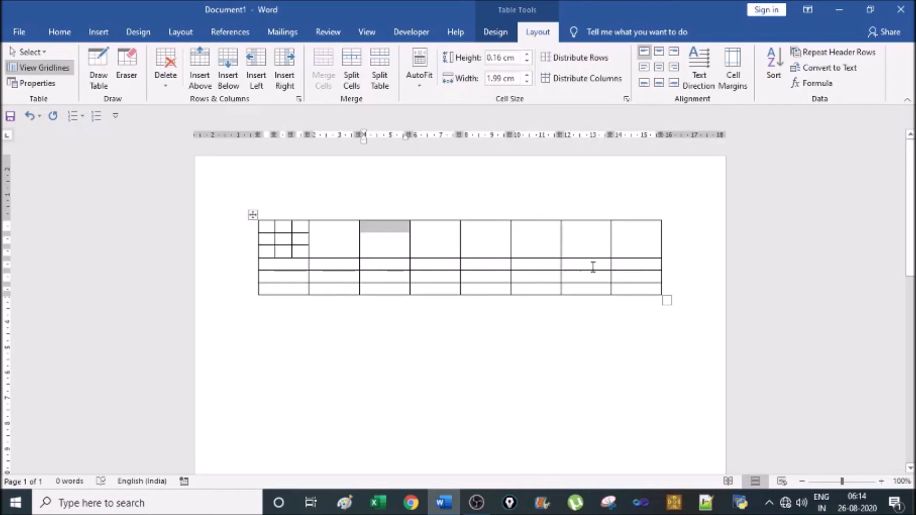
click(578, 239)
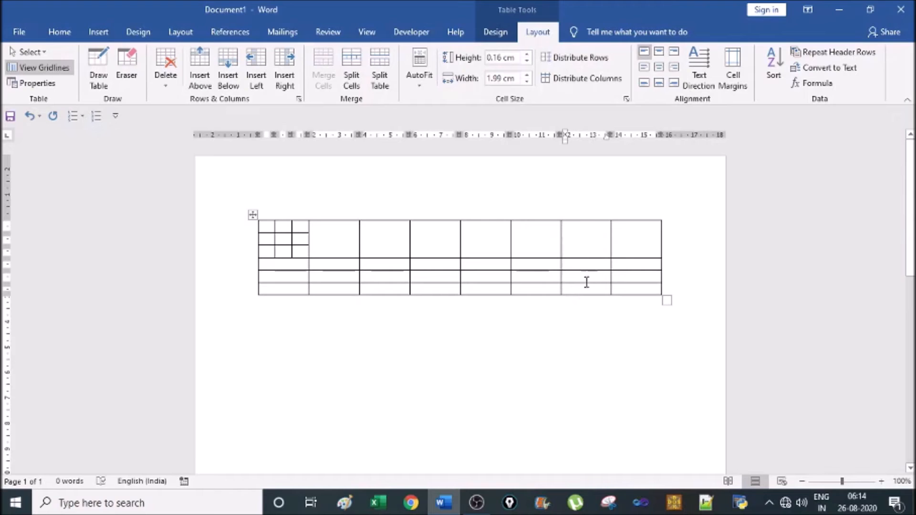
drag(577, 237, 603, 296)
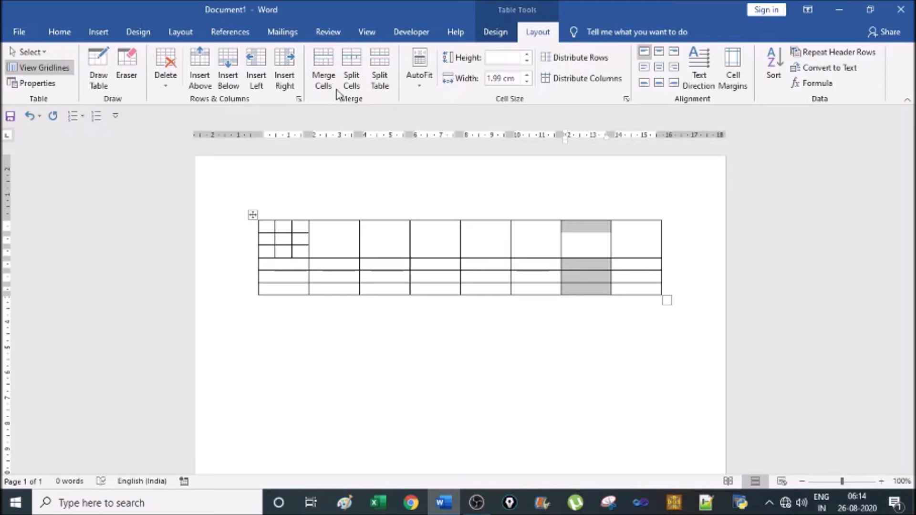
click(326, 65)
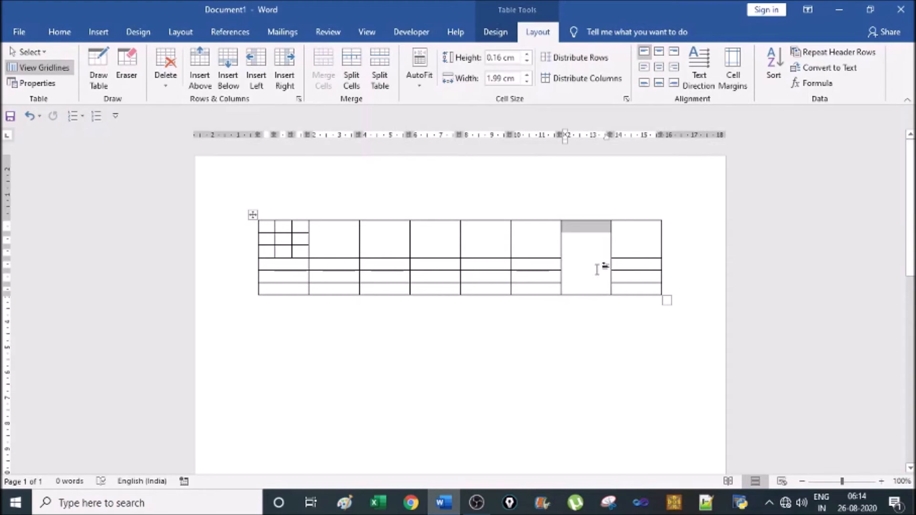
click(597, 269)
click(623, 252)
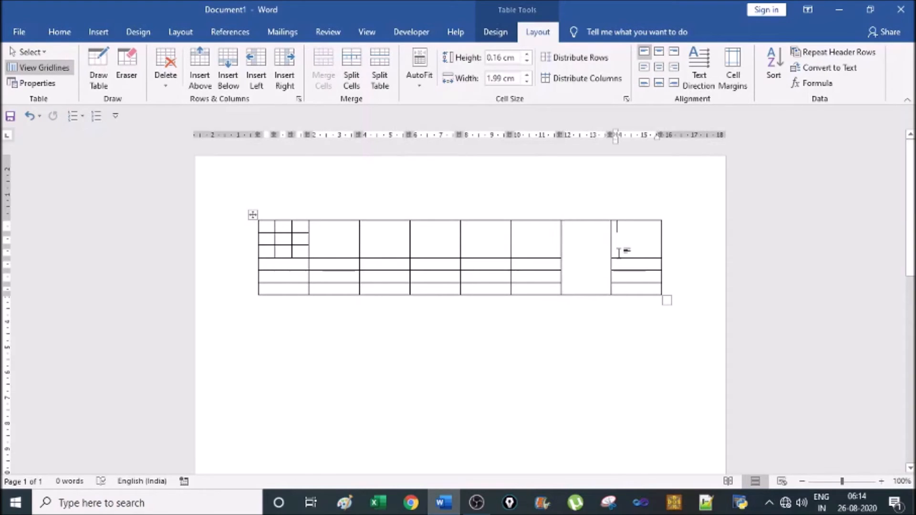
click(585, 263)
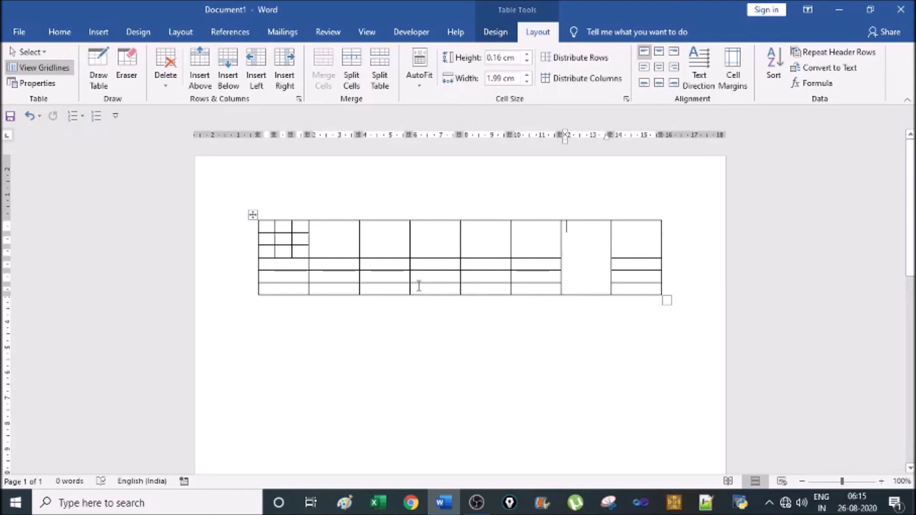
Undo the column merge and the split of the first cell.
key(ctrl+z)
key(ctrl+z)
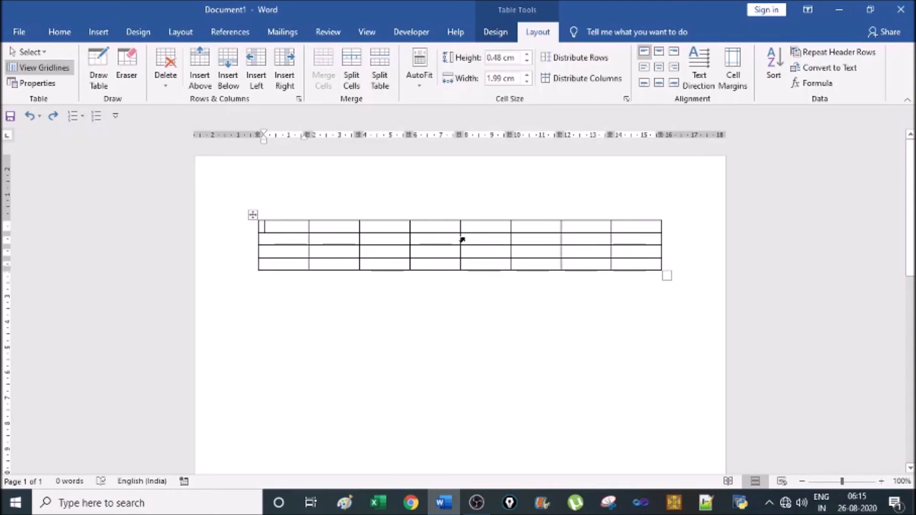
Open Epic Pen and place its toolbar in the empty area beside the page.
mouse_move(260, 237)
mouse_move(291, 208)
click(513, 507)
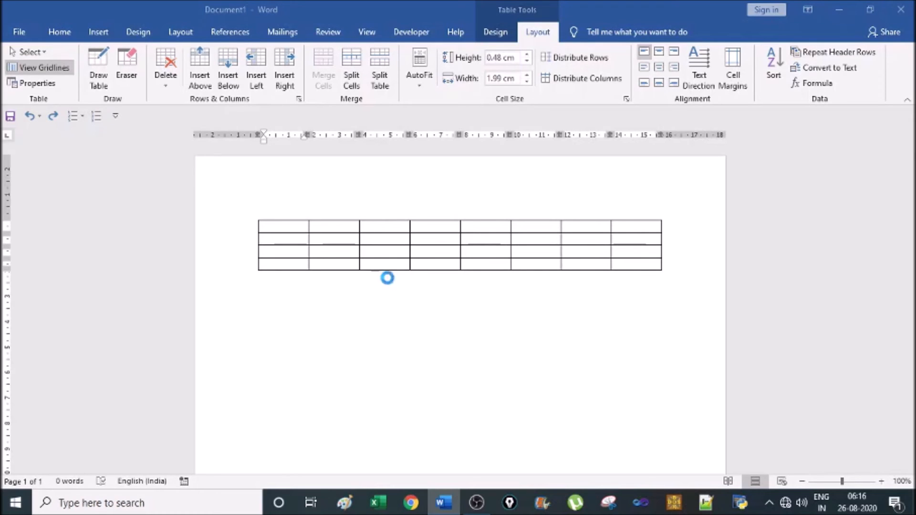
mouse_move(515, 507)
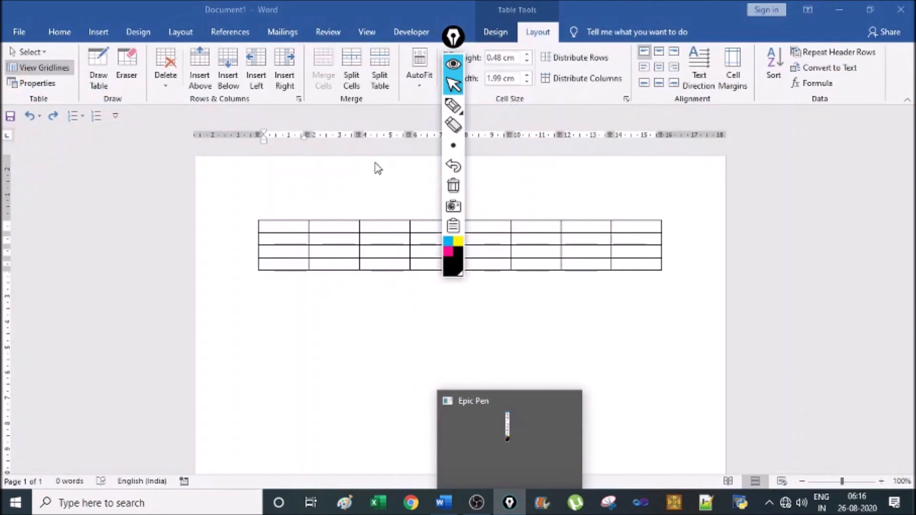
drag(453, 36, 843, 140)
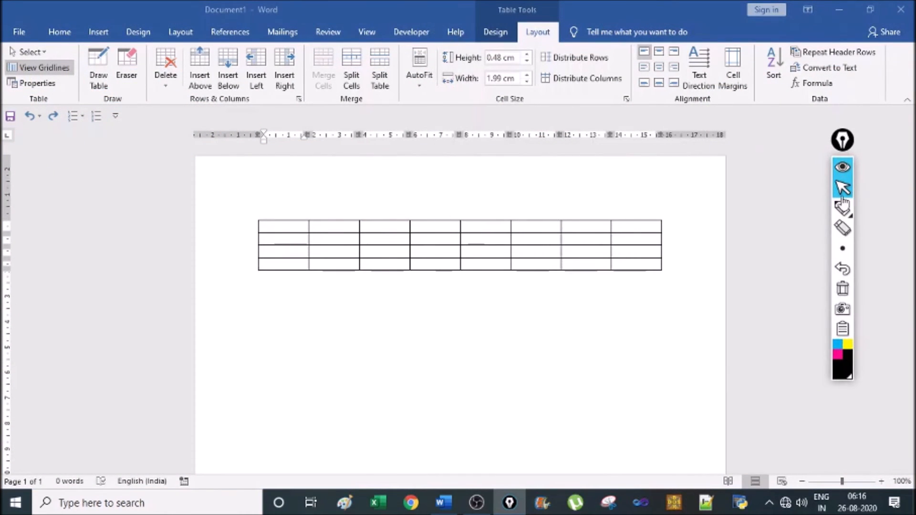
Circle the table's first column and last row with the pen, clear the drawings and return to the cursor.
click(843, 208)
mouse_move(290, 192)
mouse_down()
mouse_move(248, 196)
mouse_move(236, 277)
mouse_move(311, 315)
mouse_move(320, 265)
mouse_move(312, 203)
mouse_move(289, 182)
mouse_move(264, 194)
mouse_up()
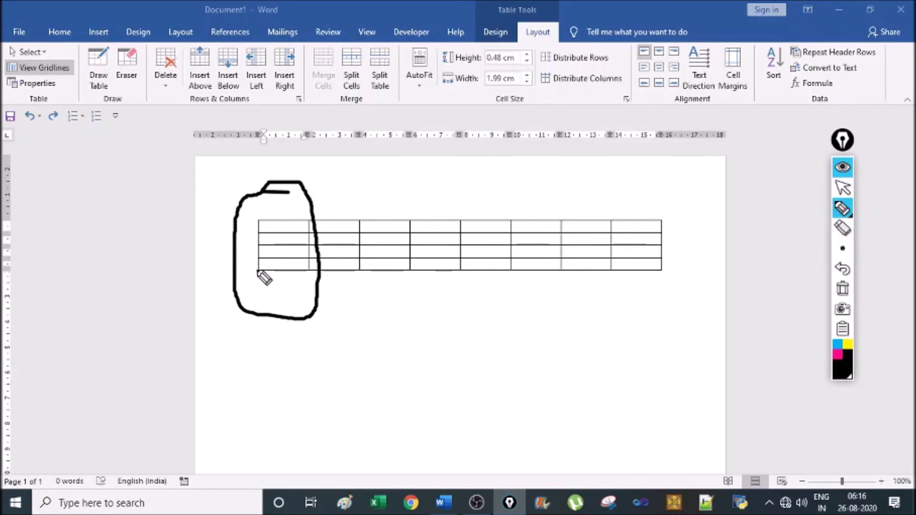
mouse_move(246, 258)
mouse_down()
mouse_move(461, 299)
mouse_move(665, 286)
mouse_move(670, 262)
mouse_move(258, 256)
mouse_move(246, 266)
mouse_up()
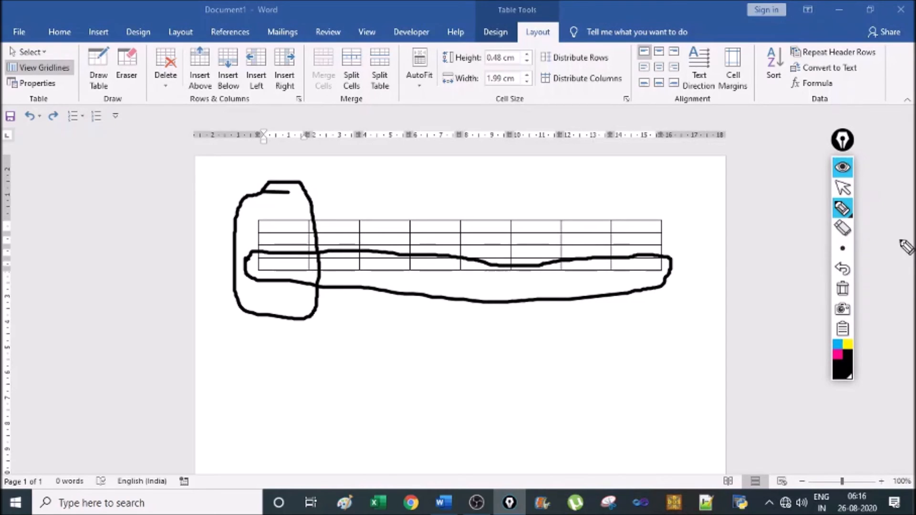
click(850, 298)
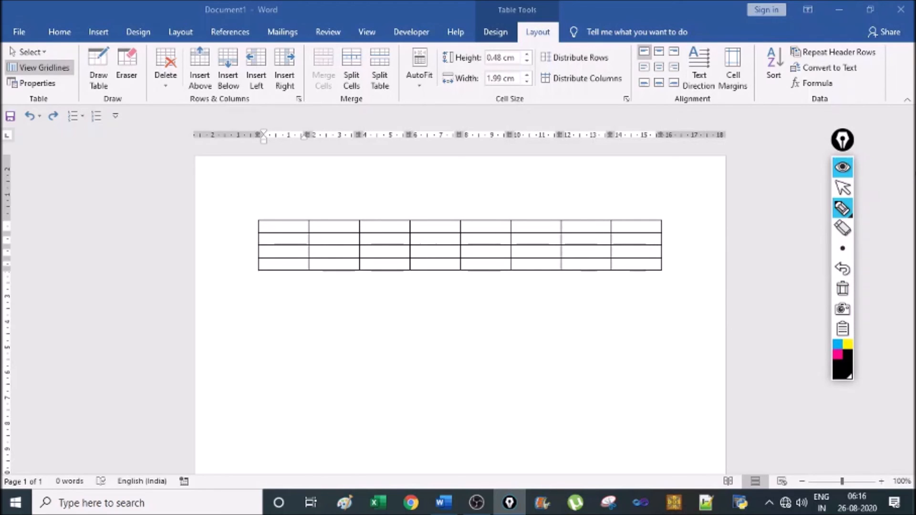
click(843, 188)
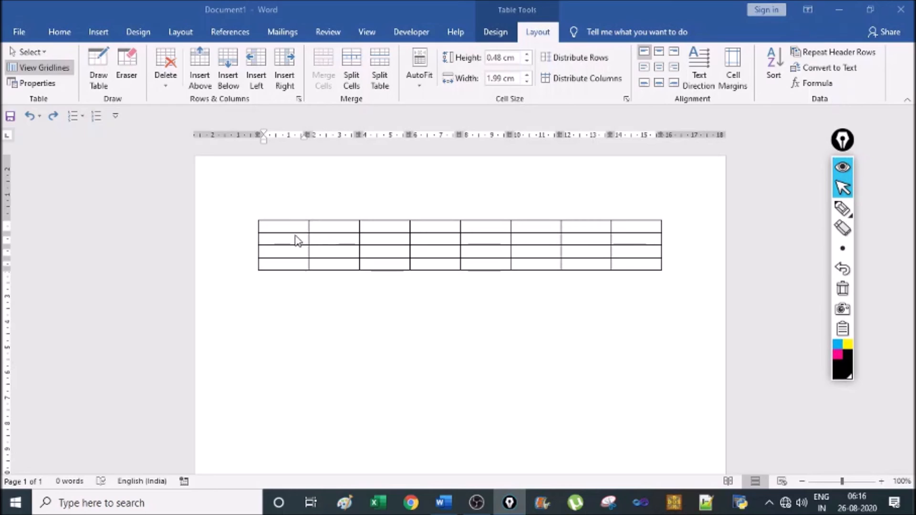
Widen the table's first column to about 5 cm and move the second column's right border about 1.5 cm outward.
click(300, 298)
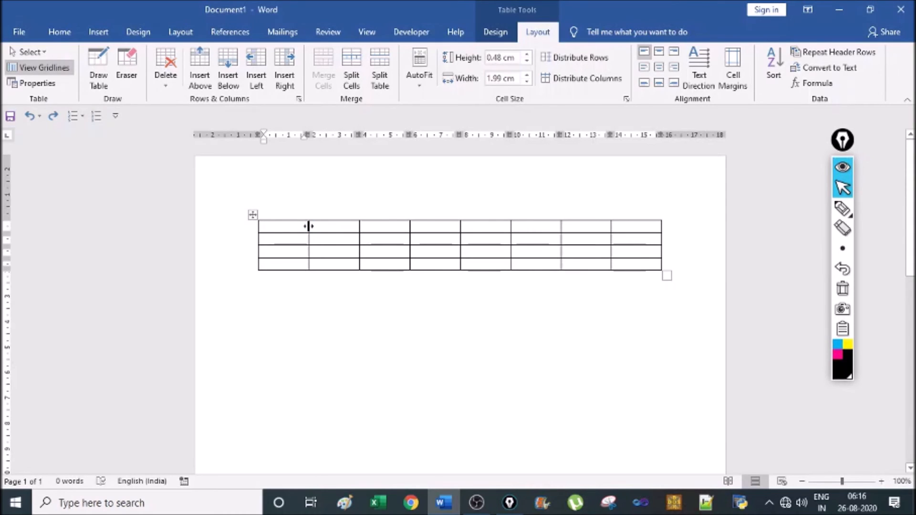
drag(309, 226, 346, 234)
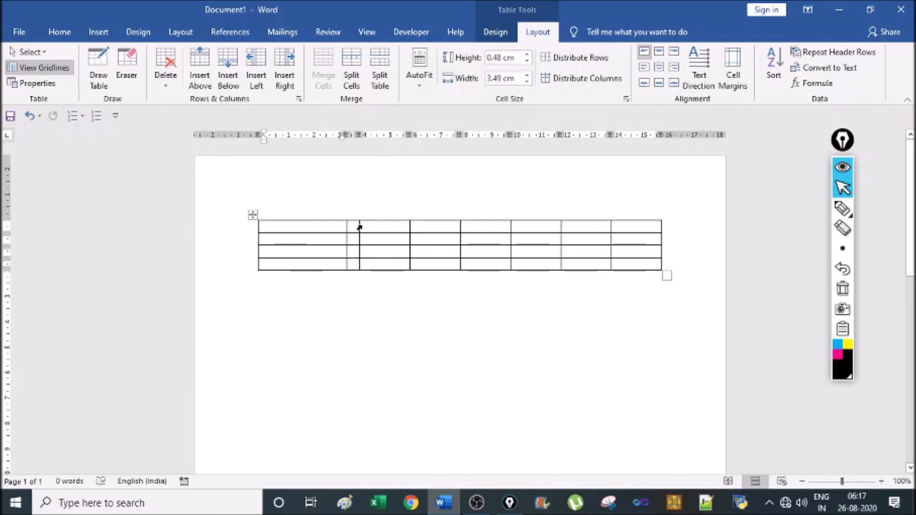
drag(359, 226, 402, 231)
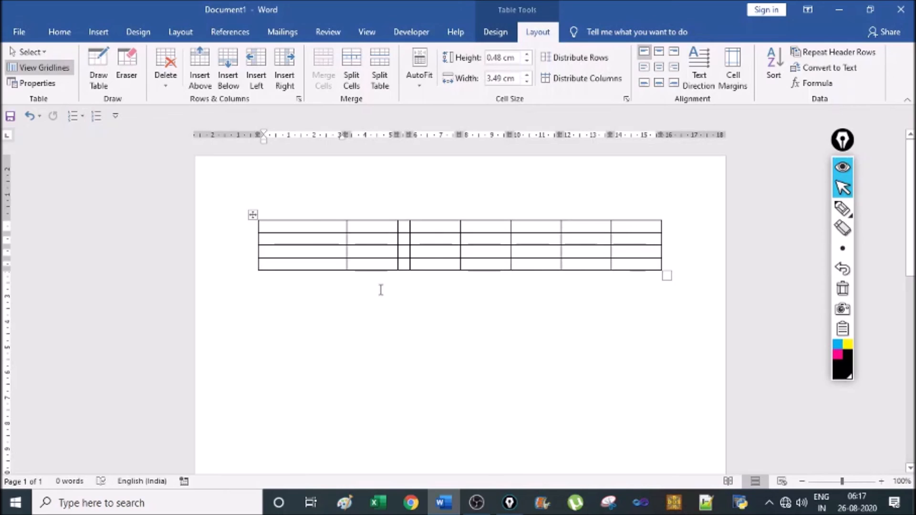
drag(348, 225, 384, 226)
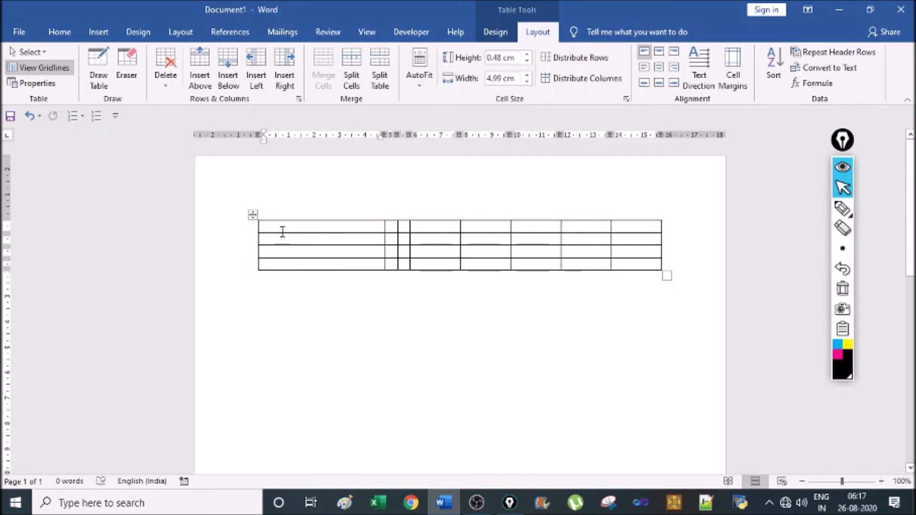
Make the table's first row several times taller and narrow the first column by moving its right border inward.
drag(278, 233, 273, 277)
click(306, 344)
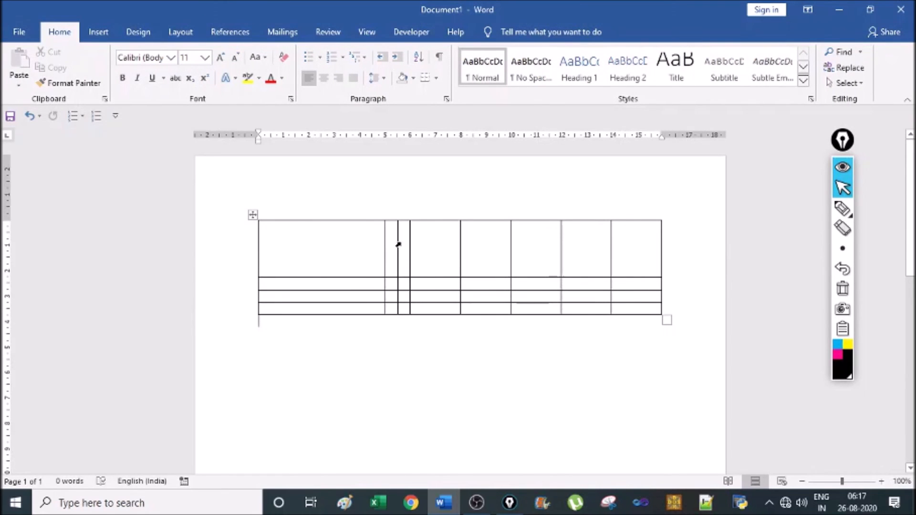
drag(398, 238, 340, 257)
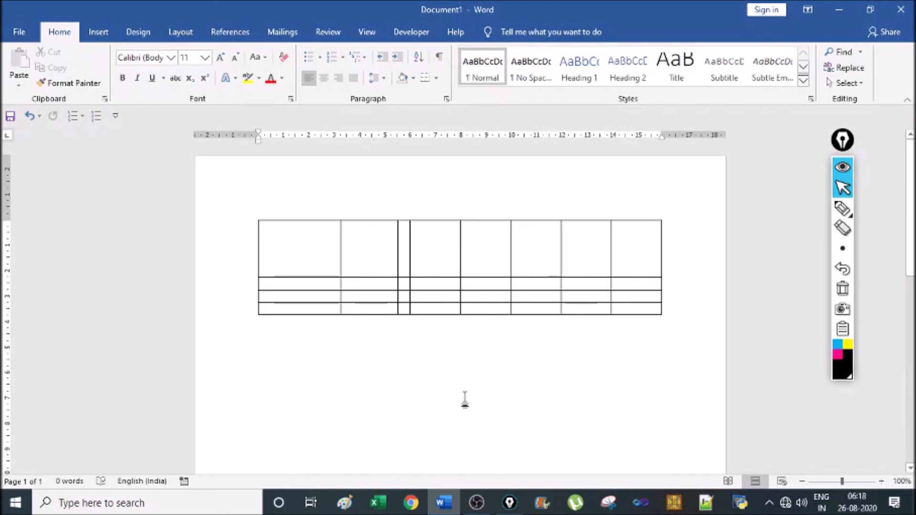
click(491, 507)
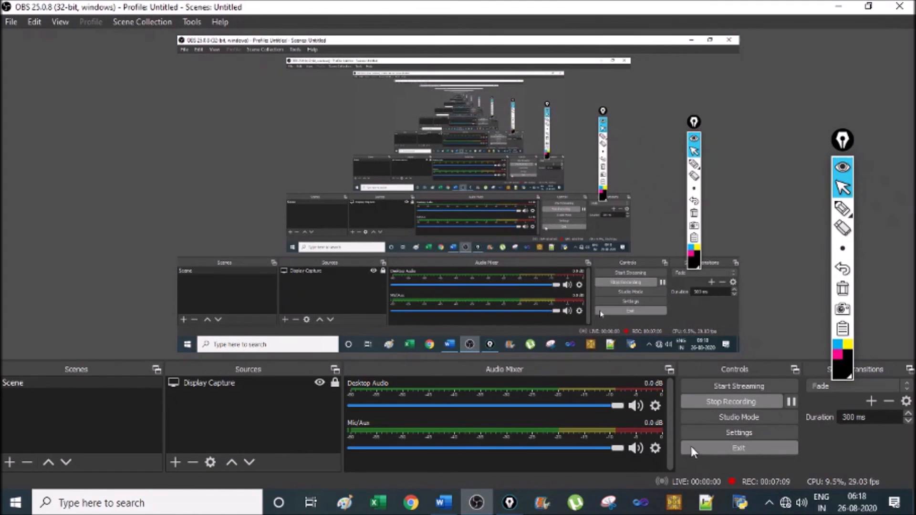